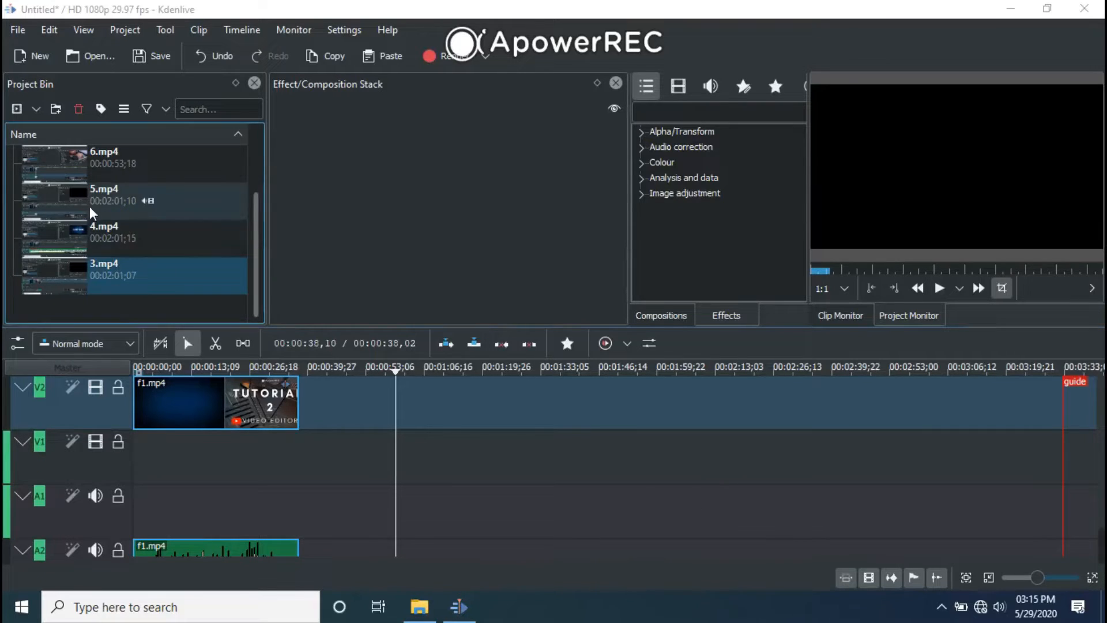
# - Place 3.mp4 on track V2 after f1.mp4 and cut it at about 00:01:05
pyautogui.moveTo(258, 282); pyautogui.dragTo(423, 415)
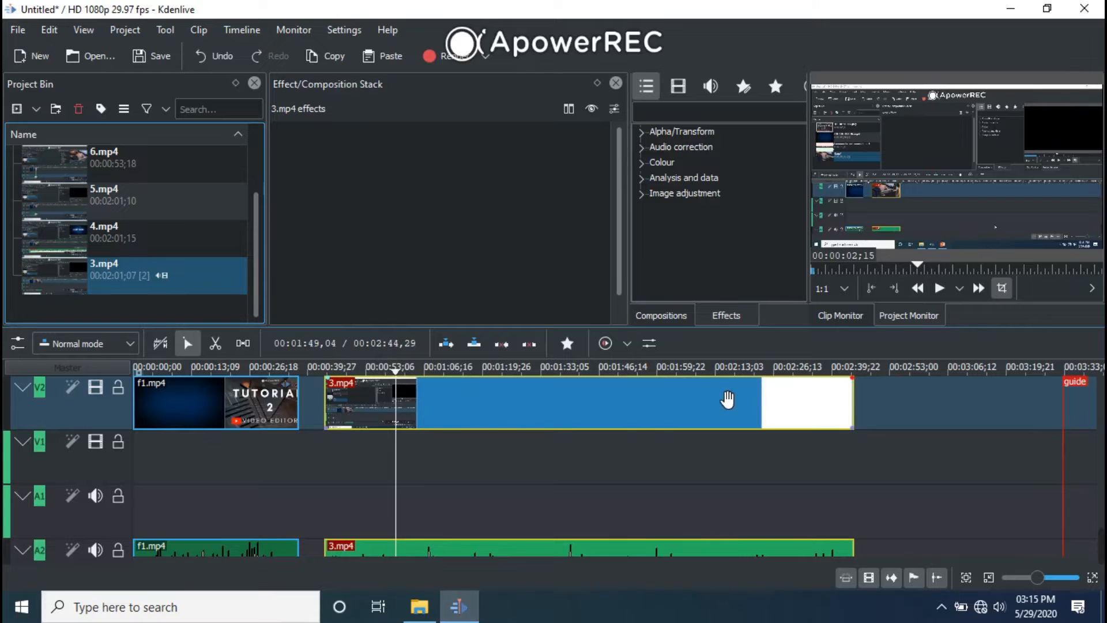
pyautogui.click(437, 368)
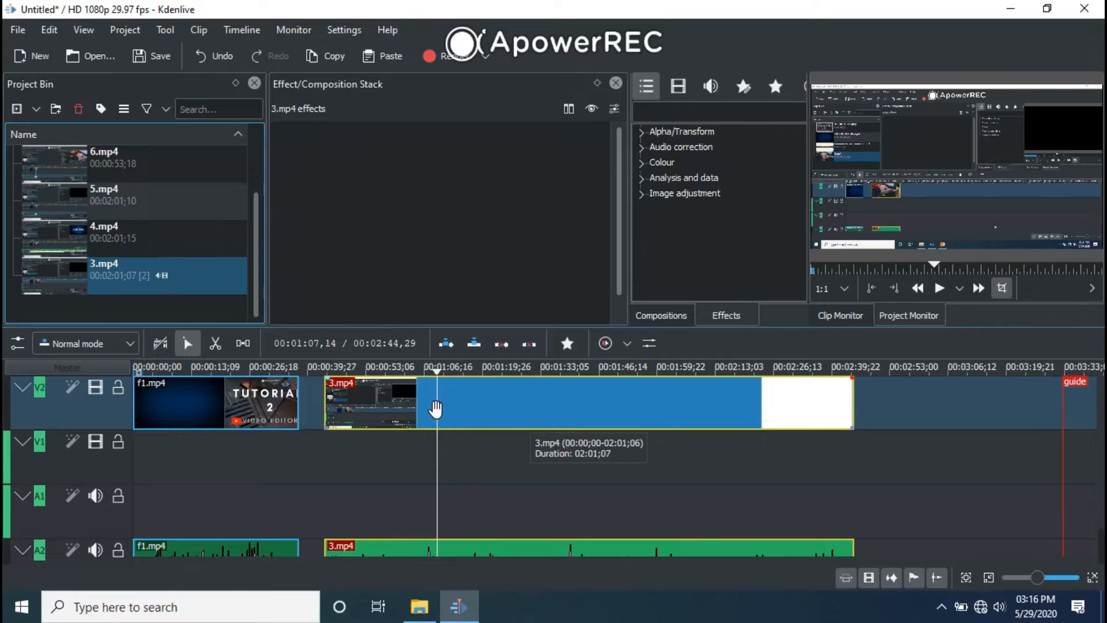
pyautogui.click(417, 366)
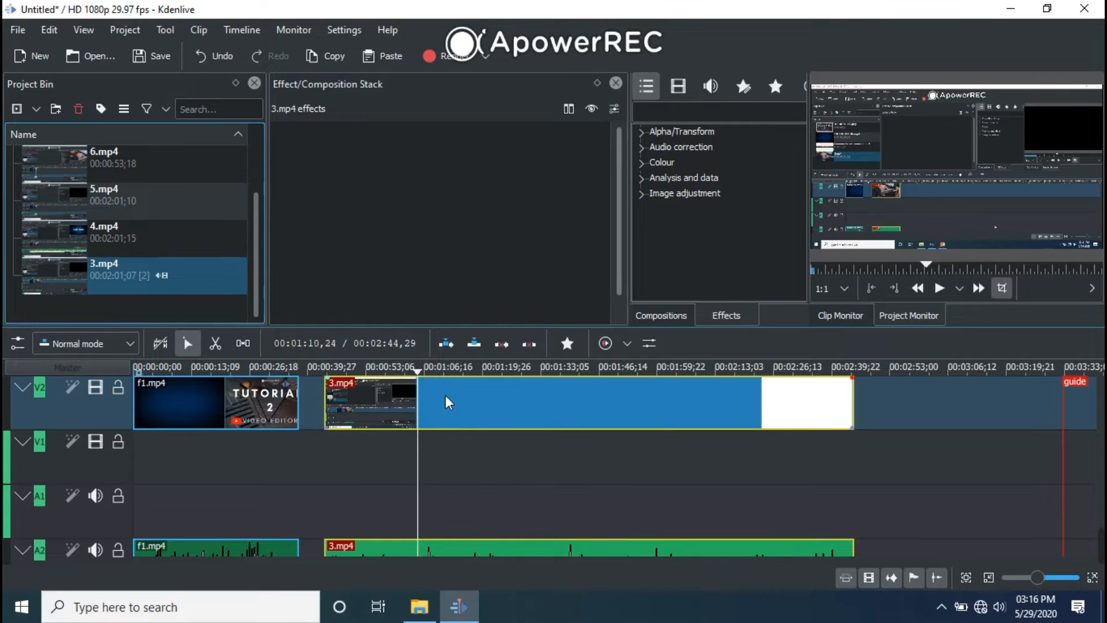
pyautogui.rightClick(427, 383)
pyautogui.click(466, 329)
# - Delete the part of 3.mp4 after the cut and move the remaining piece up against f1.mp4
pyautogui.moveTo(452, 398); pyautogui.dragTo(513, 409)
pyautogui.rightClick(517, 403)
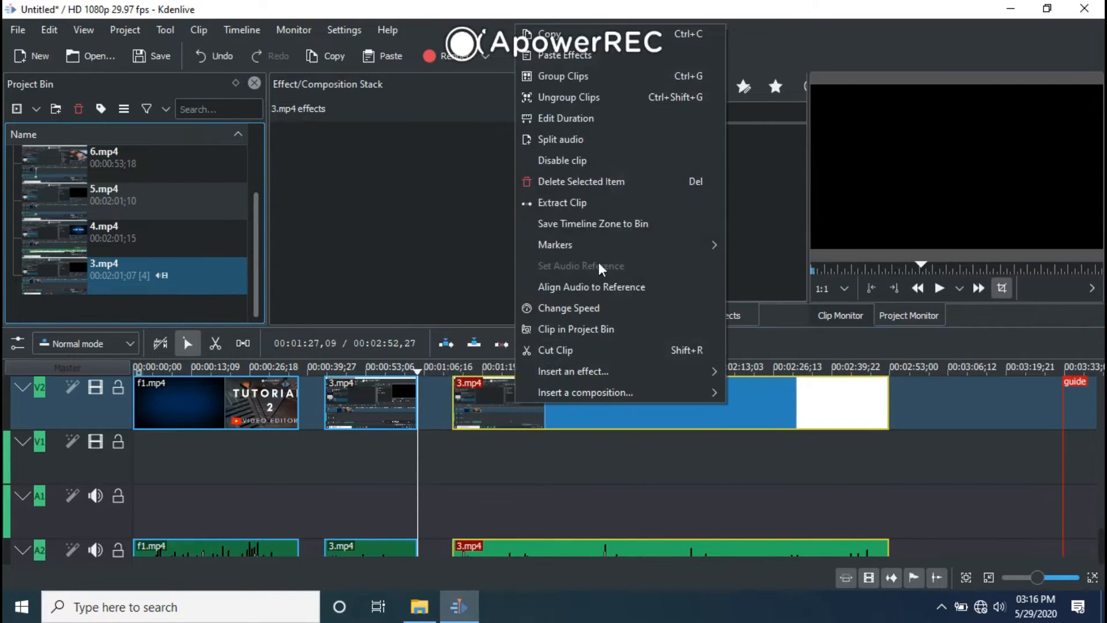
pyautogui.click(586, 182)
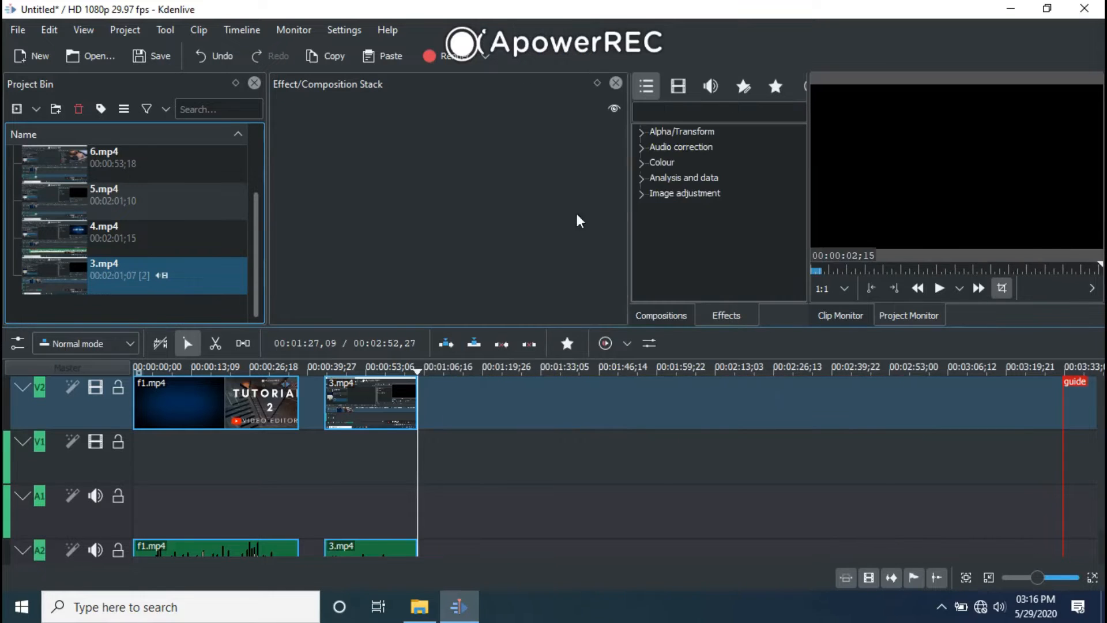
pyautogui.click(376, 410)
pyautogui.moveTo(377, 409); pyautogui.dragTo(356, 418)
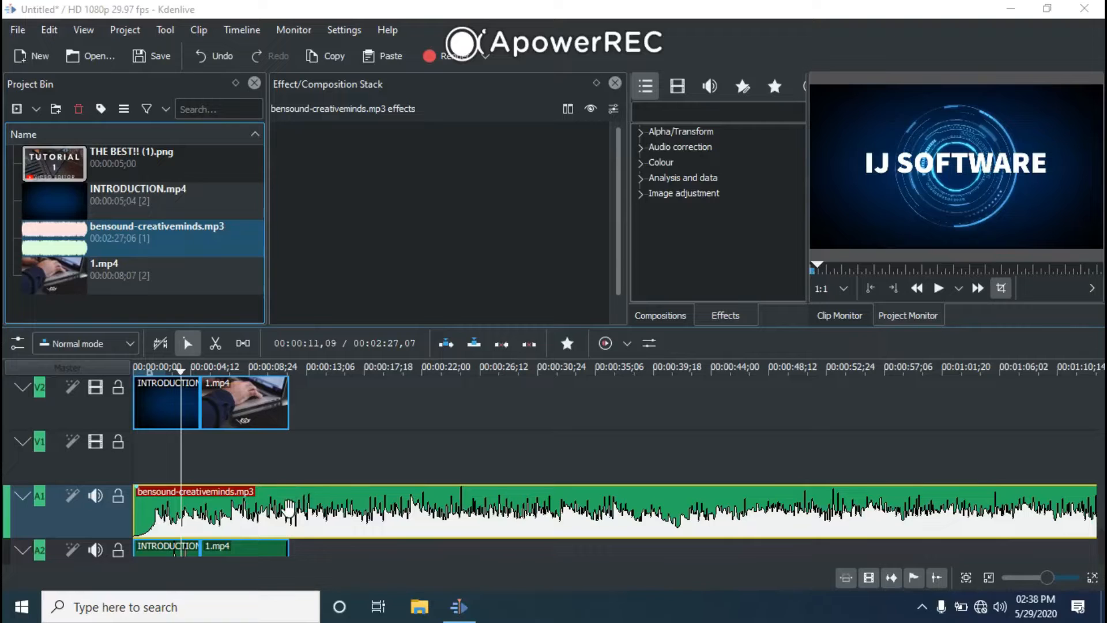
# - Move the bensound-creativeminds.mp3 clip on track A1 so it starts where the 1.mp4 clip begins
pyautogui.moveTo(287, 508); pyautogui.dragTo(358, 512)
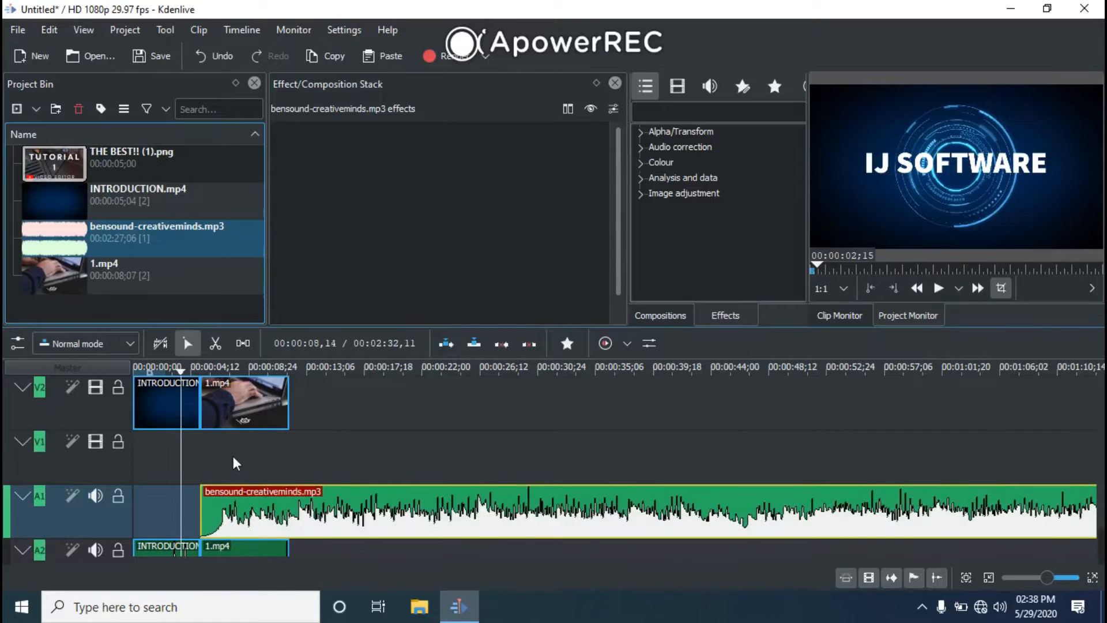
pyautogui.click(200, 371)
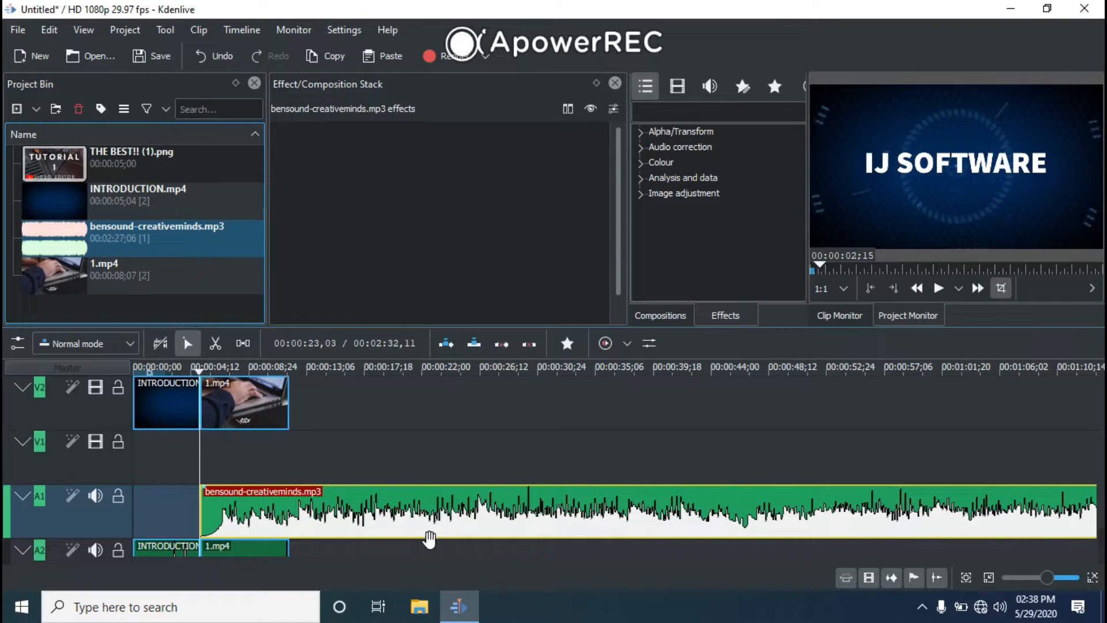
pyautogui.moveTo(360, 512); pyautogui.dragTo(358, 507)
# - Trim the bensound-creativeminds.mp3 clip to the end of 1.mp4, deleting the remainder, and return the playhead to the timeline start
pyautogui.press('space')
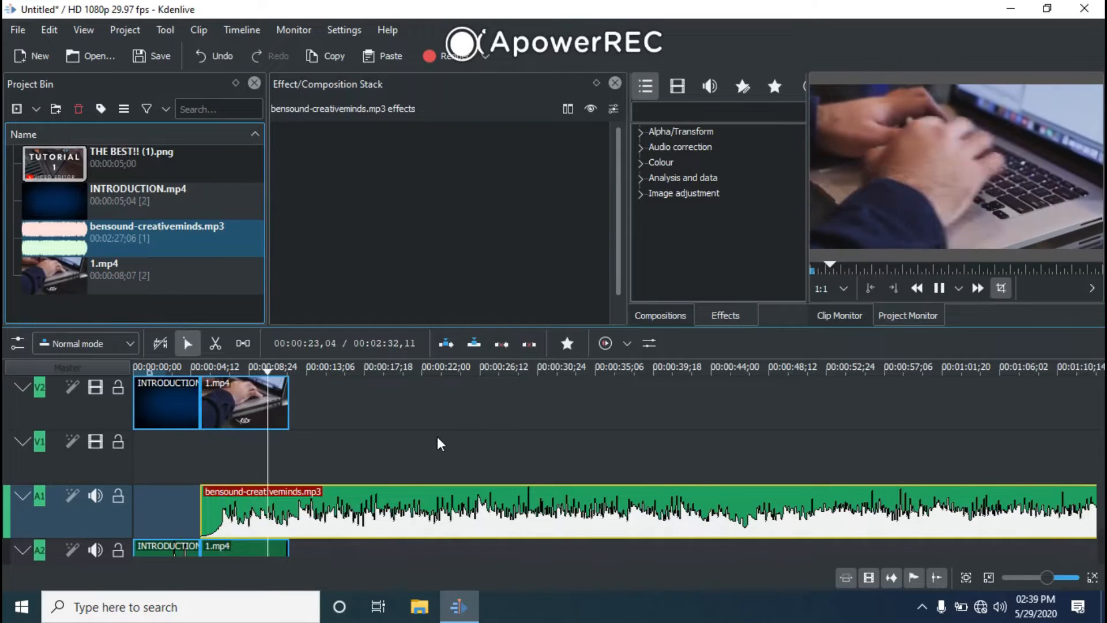
pyautogui.press('space')
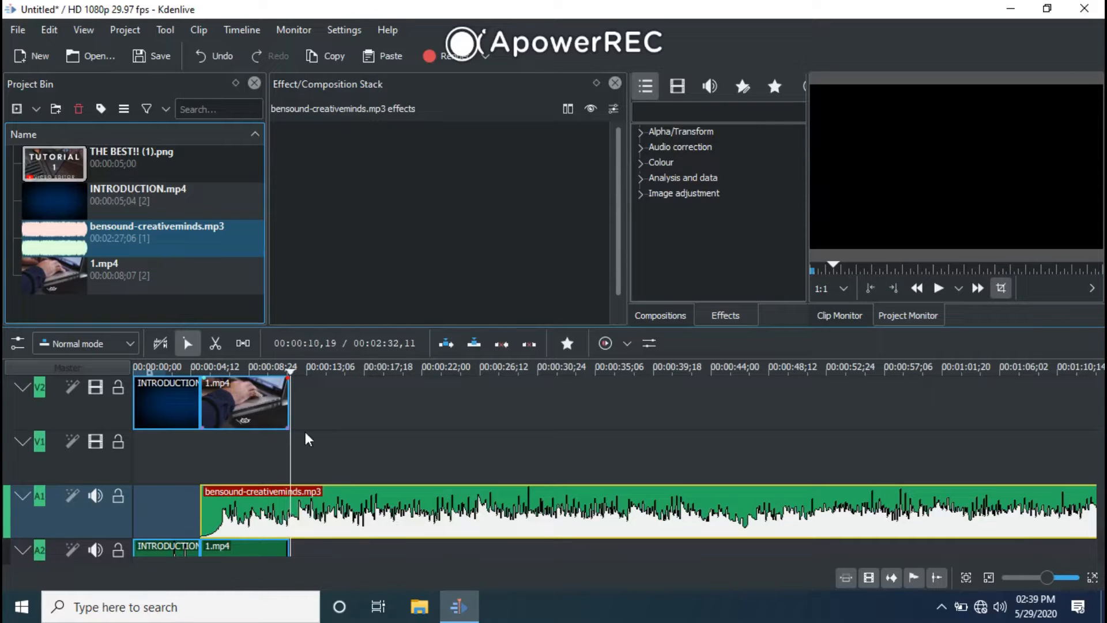
pyautogui.rightClick(340, 514)
pyautogui.click(398, 459)
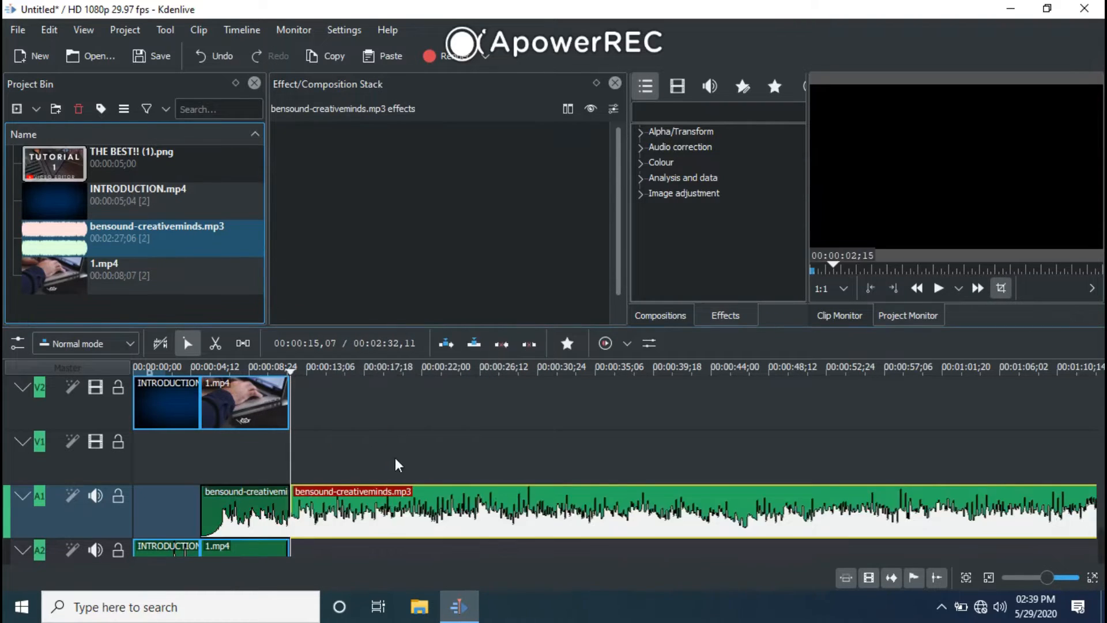
pyautogui.moveTo(415, 497); pyautogui.dragTo(468, 494)
pyautogui.rightClick(468, 495)
pyautogui.click(515, 290)
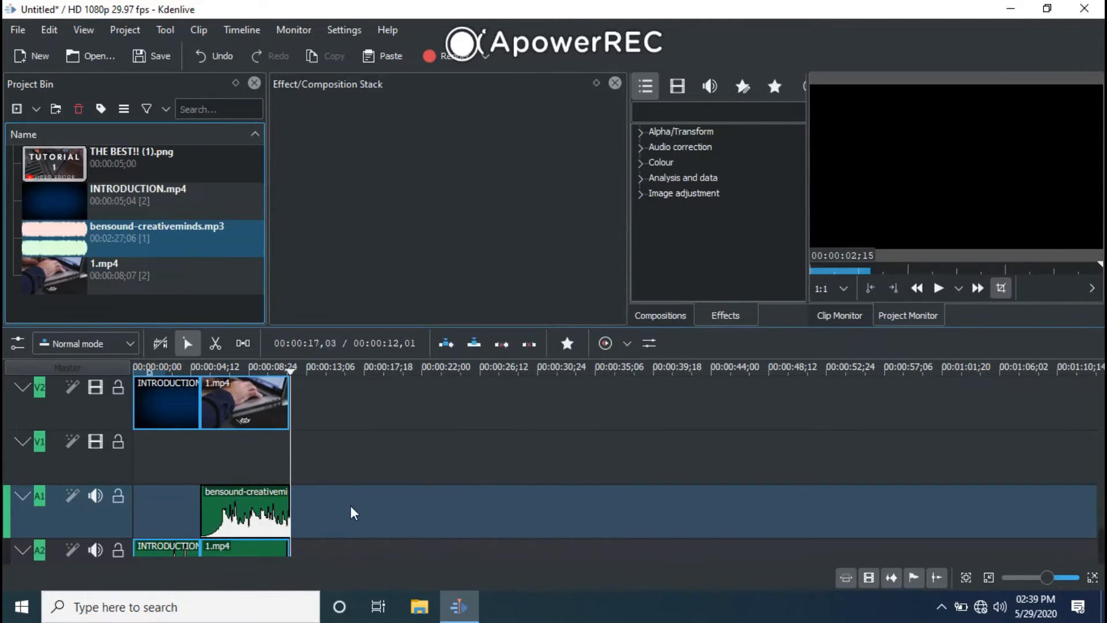
pyautogui.click(135, 365)
pyautogui.click(135, 370)
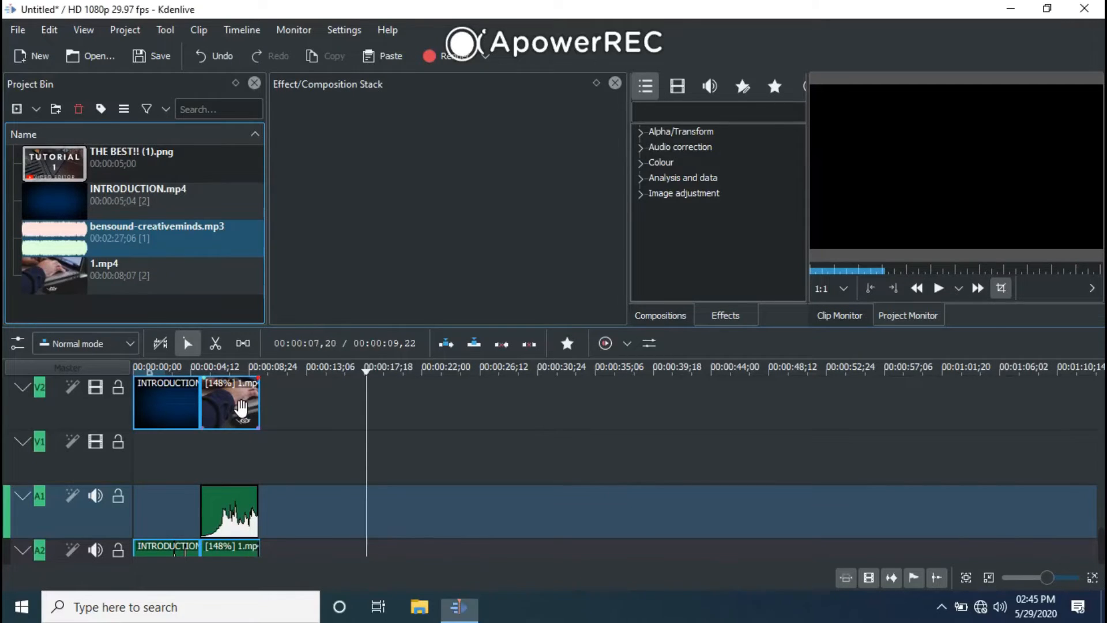
# - Shift the 1.mp4 clip away from INTRODUCTION.mp4 and raise its clip speed beyond 314%
pyautogui.click(249, 408)
pyautogui.moveTo(249, 407); pyautogui.dragTo(245, 405)
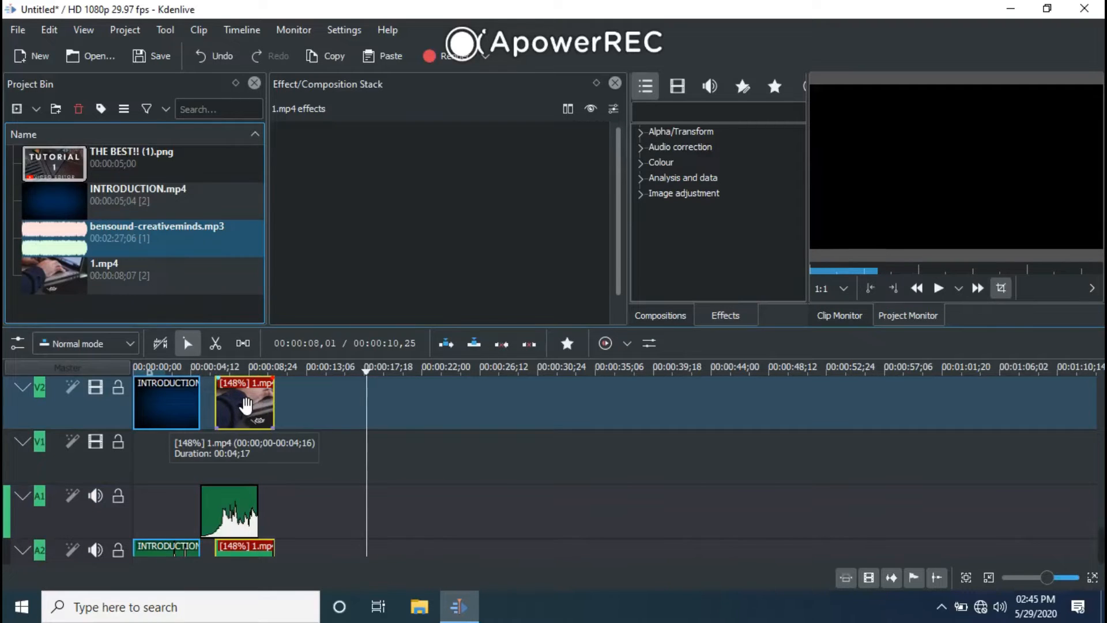
pyautogui.rightClick(246, 405)
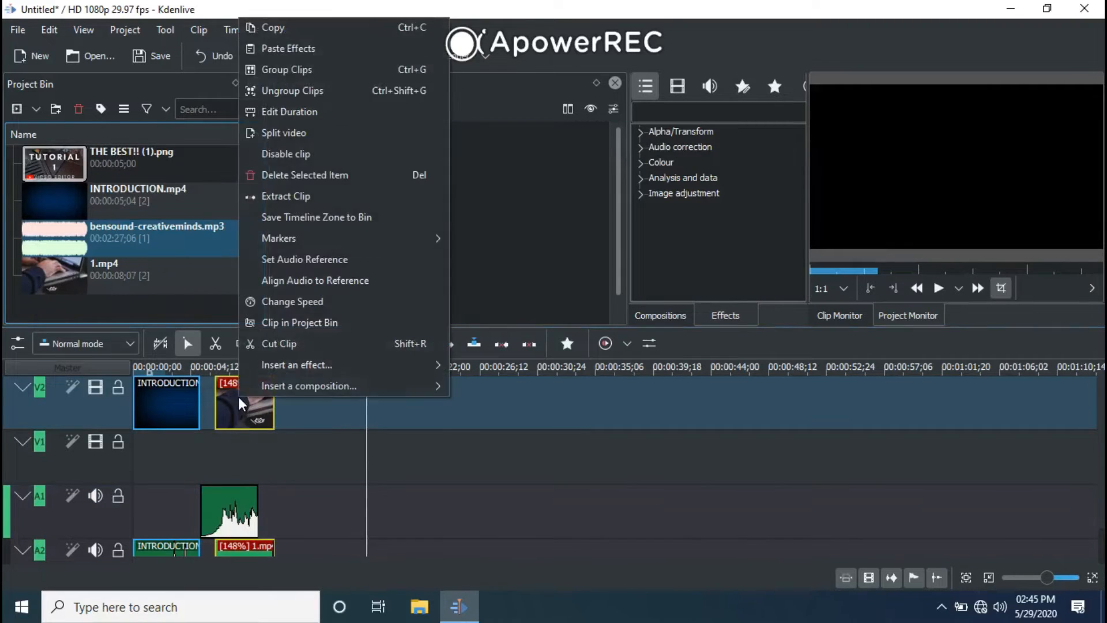
pyautogui.click(319, 306)
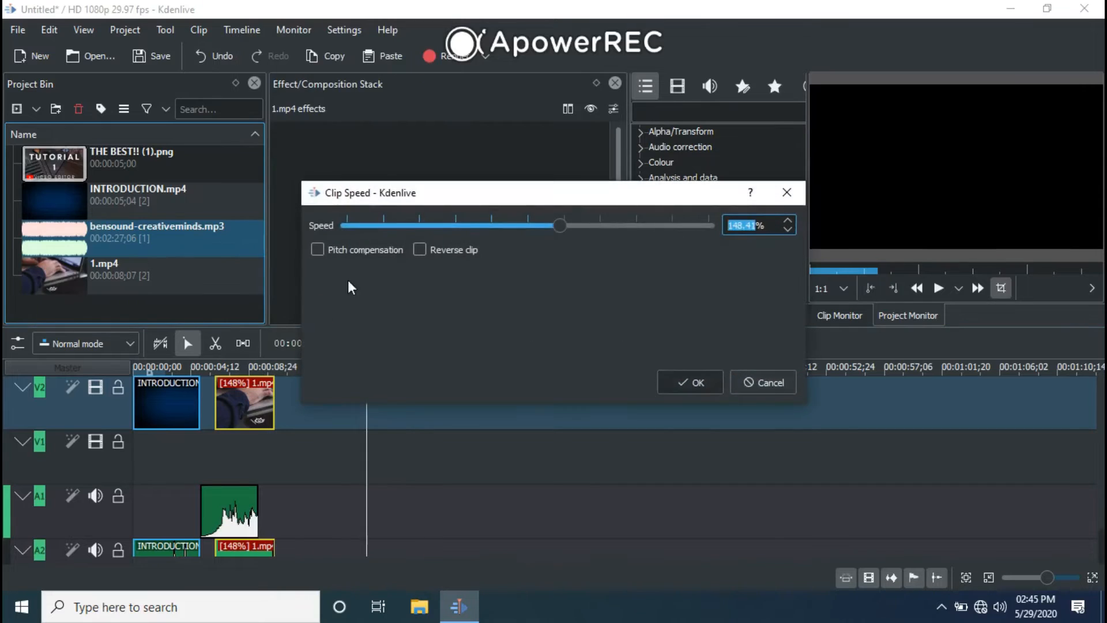
pyautogui.moveTo(555, 227); pyautogui.dragTo(600, 223)
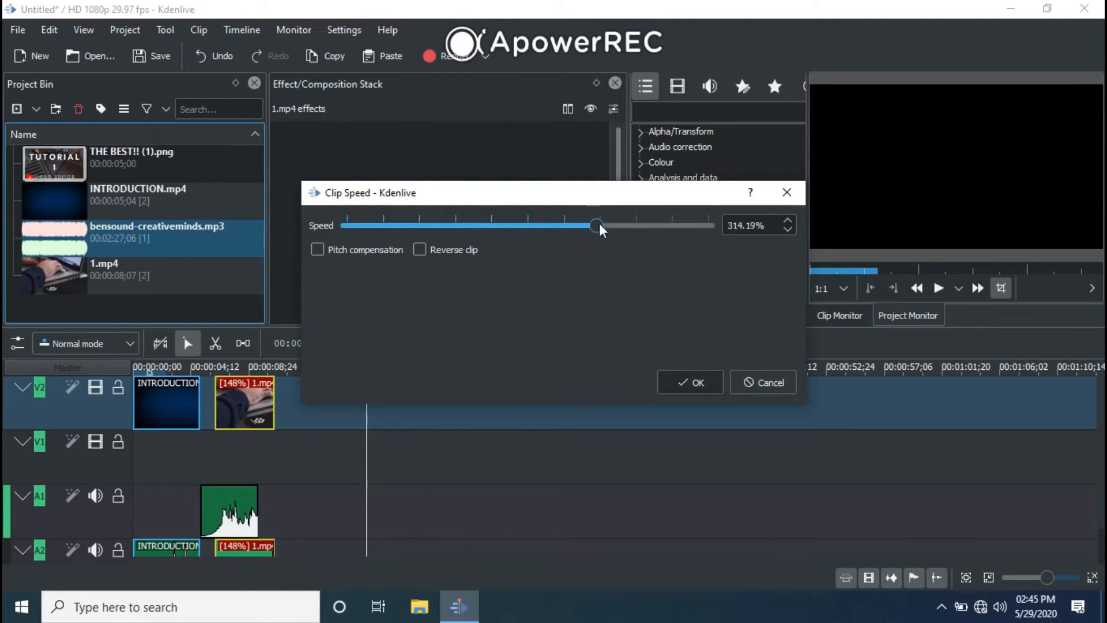
pyautogui.moveTo(596, 228); pyautogui.dragTo(634, 224)
pyautogui.click(698, 378)
# - Preview the sped-up clip, undo its last move and speed change, and place 1.mp4 directly after INTRODUCTION.mp4
pyautogui.click(135, 370)
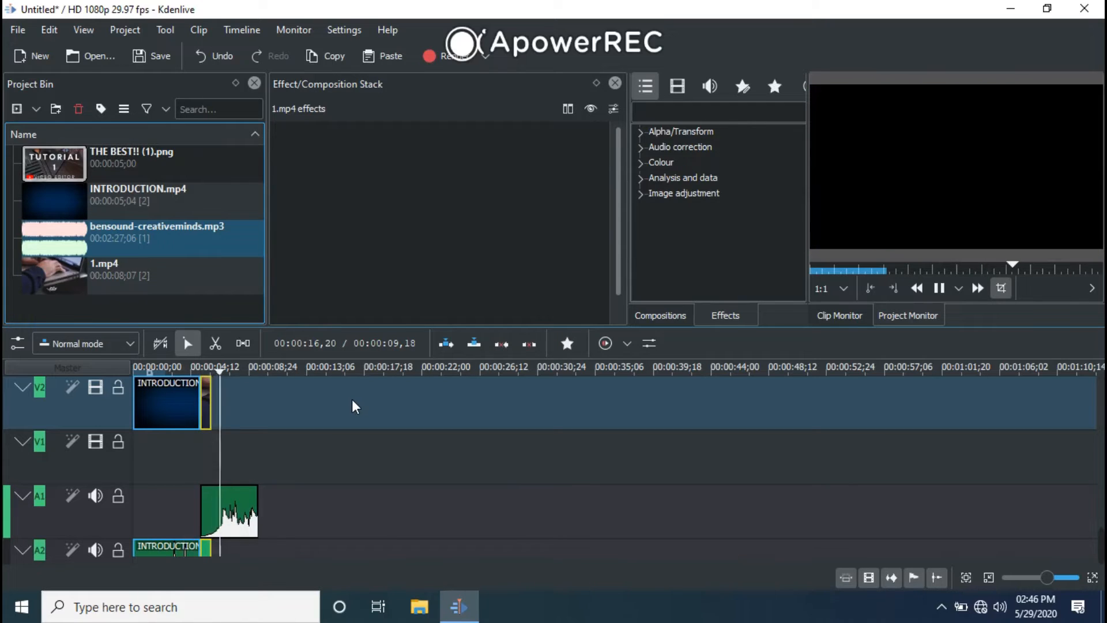
pyautogui.press('space')
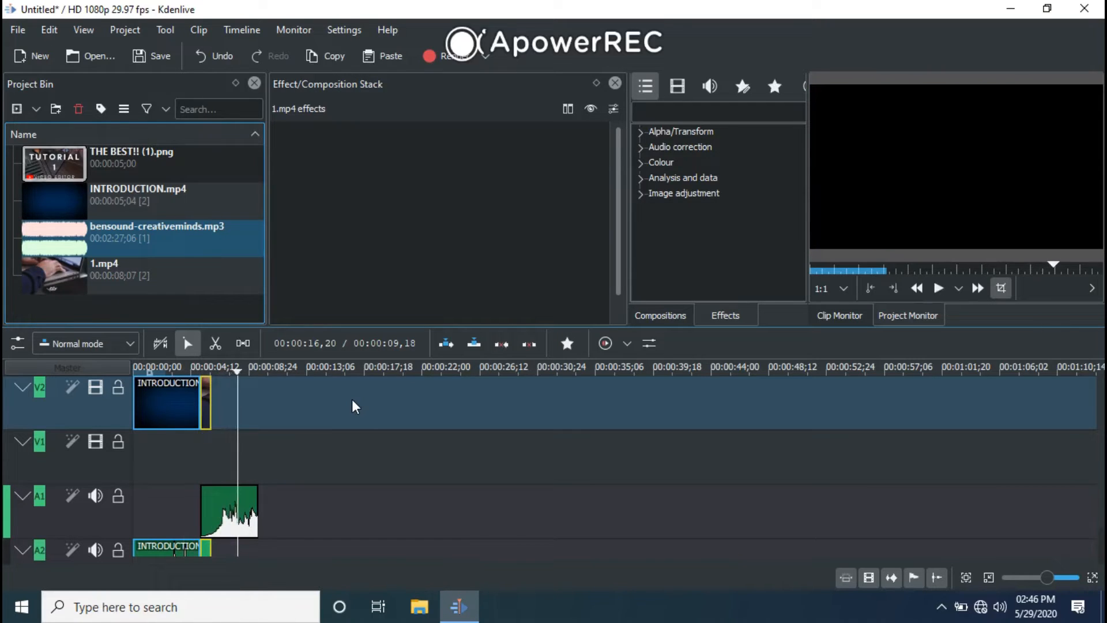
pyautogui.hotkey('ctrl', 'z')
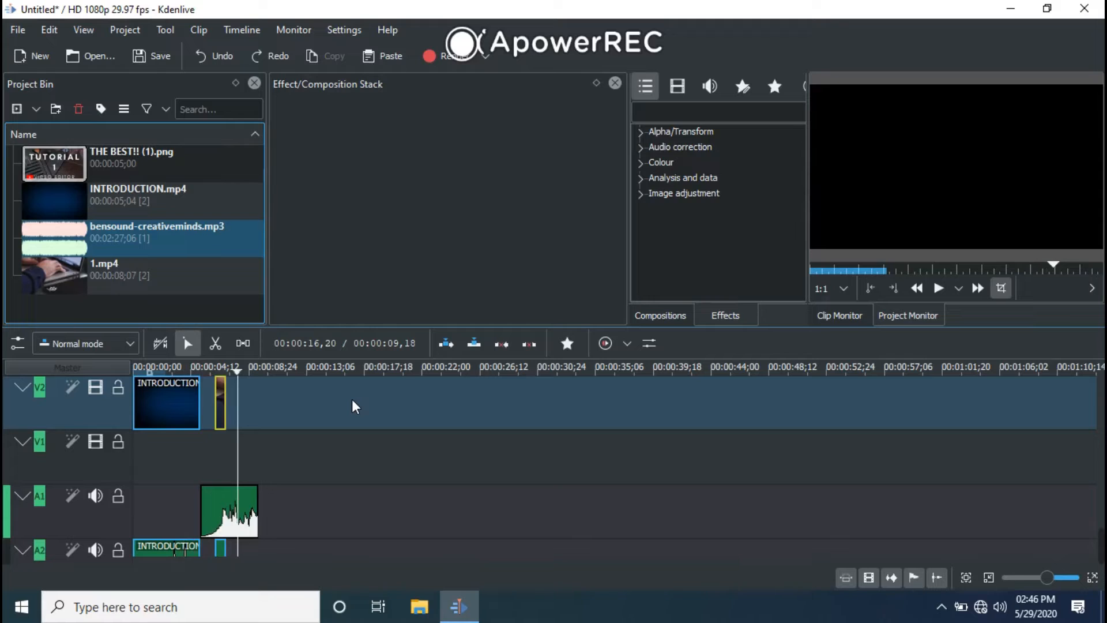
pyautogui.hotkey('ctrl', 'z')
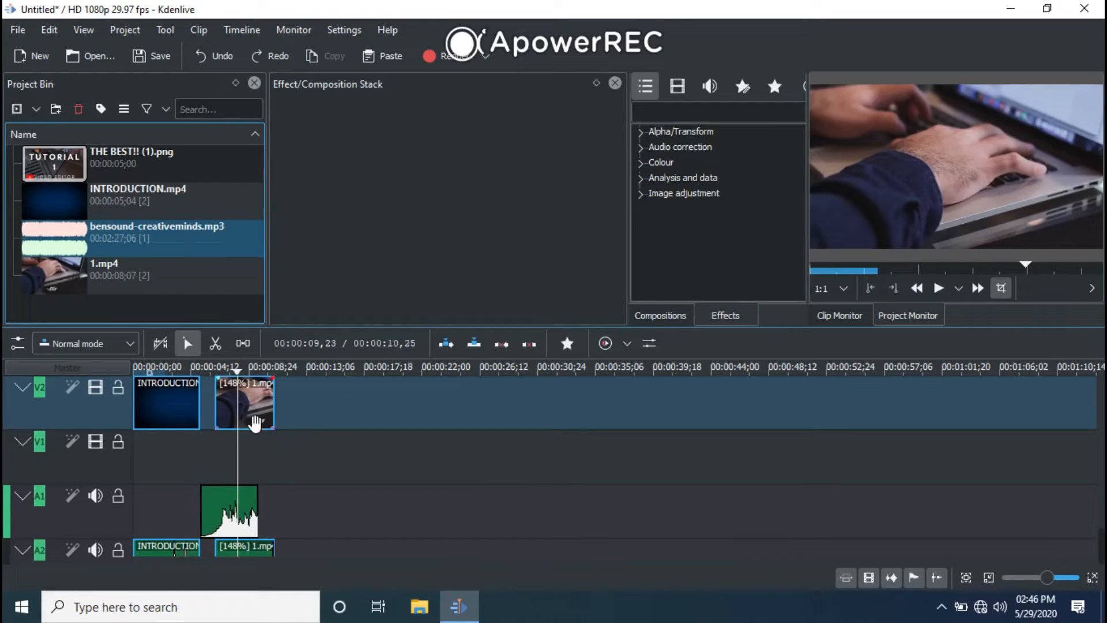
pyautogui.click(226, 411)
pyautogui.moveTo(226, 411); pyautogui.dragTo(211, 410)
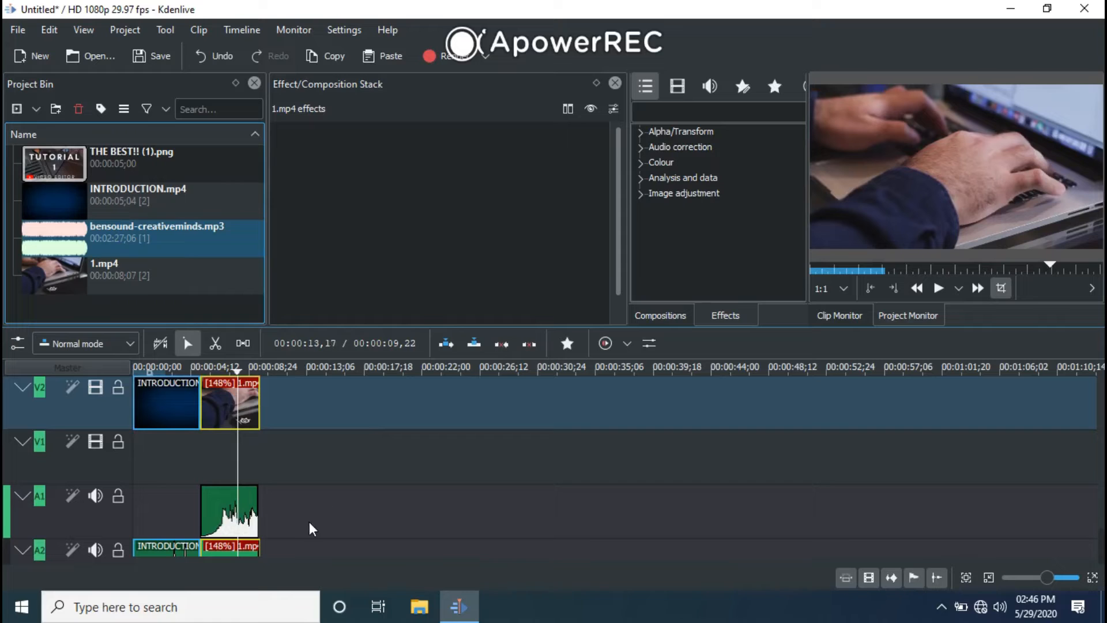
# - Try a clip speed of 207.13% on the bensound-creativeminds.mp3 clip on track A1, and undo it
pyautogui.click(226, 522)
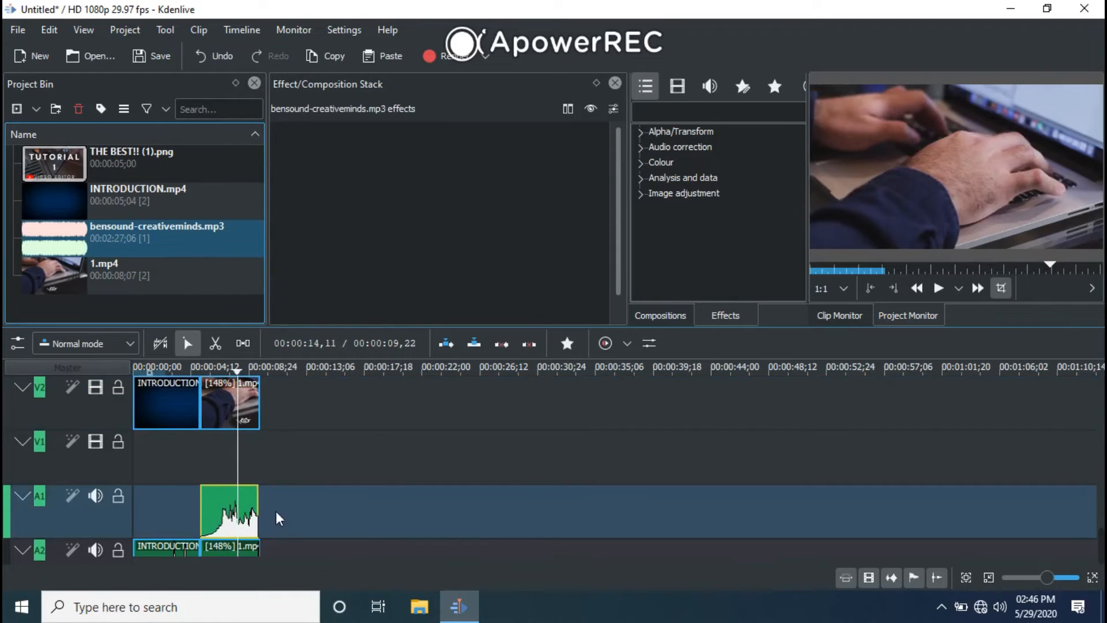
pyautogui.rightClick(230, 515)
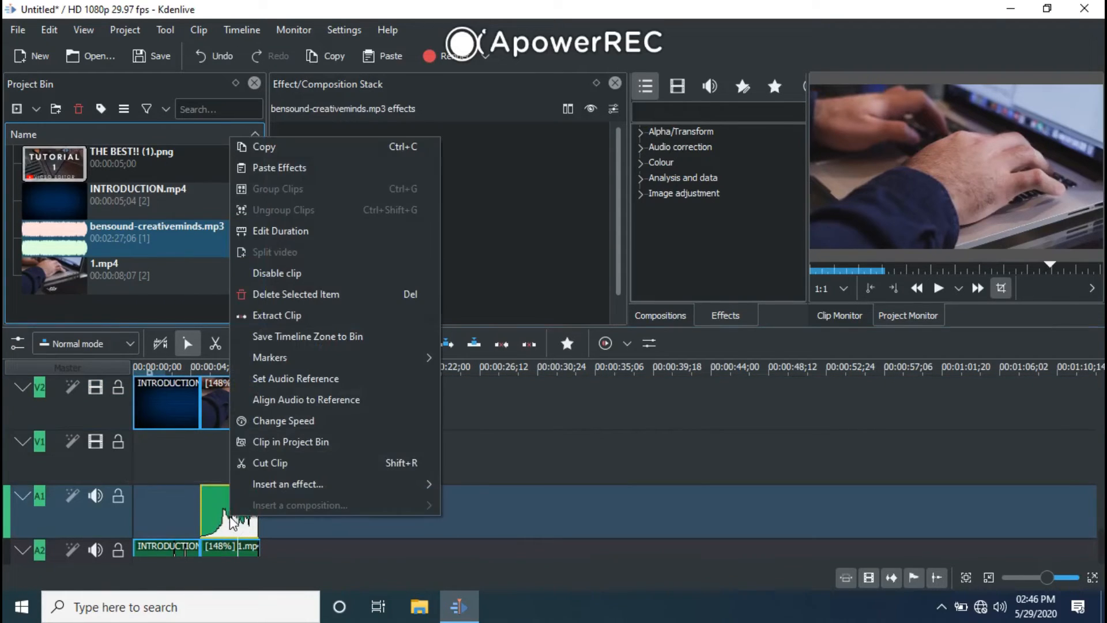
pyautogui.click(300, 420)
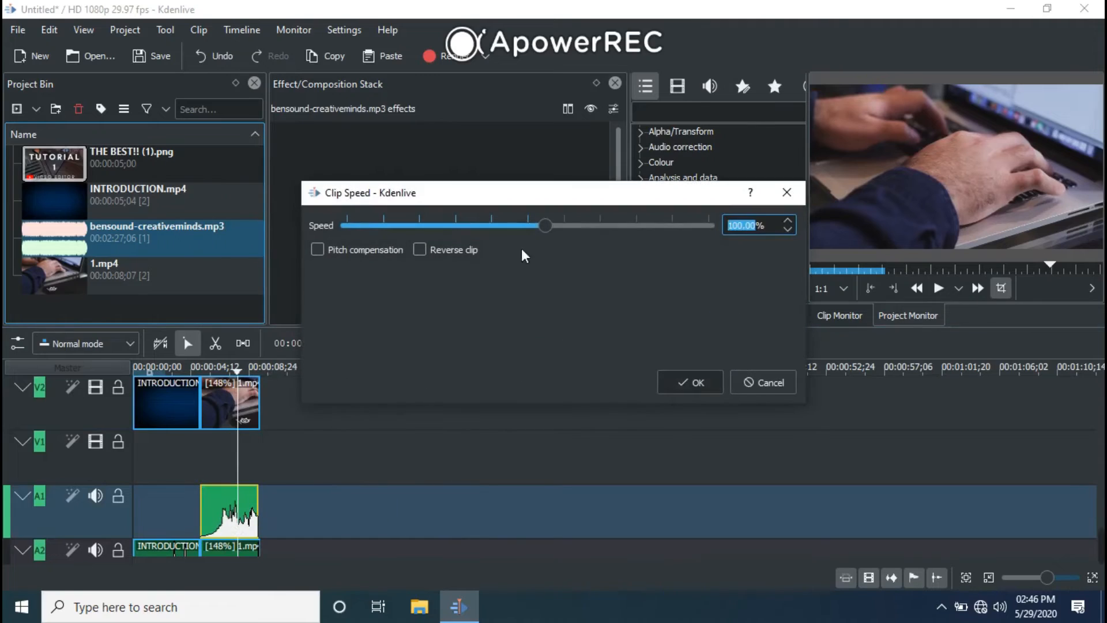
pyautogui.moveTo(546, 225); pyautogui.dragTo(578, 226)
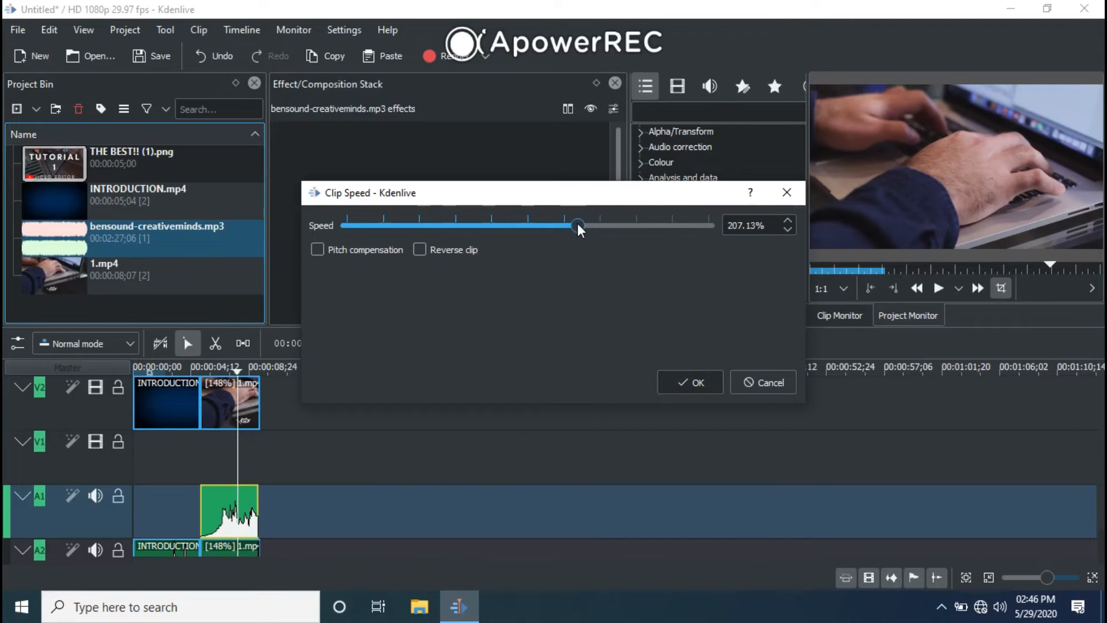
pyautogui.click(690, 380)
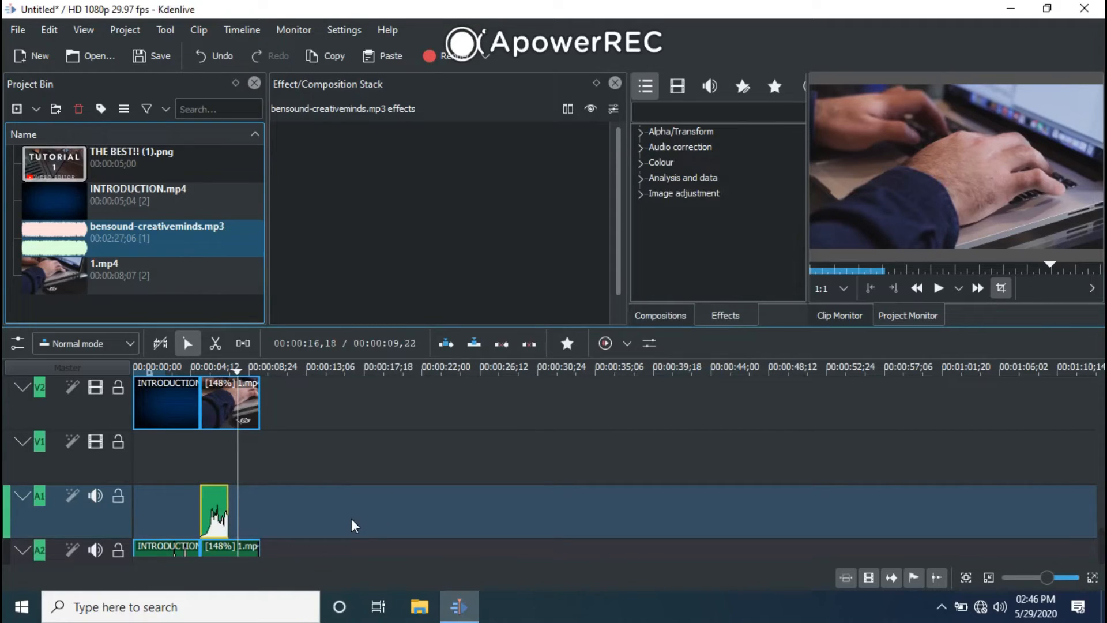
pyautogui.hotkey('ctrl', 'z')
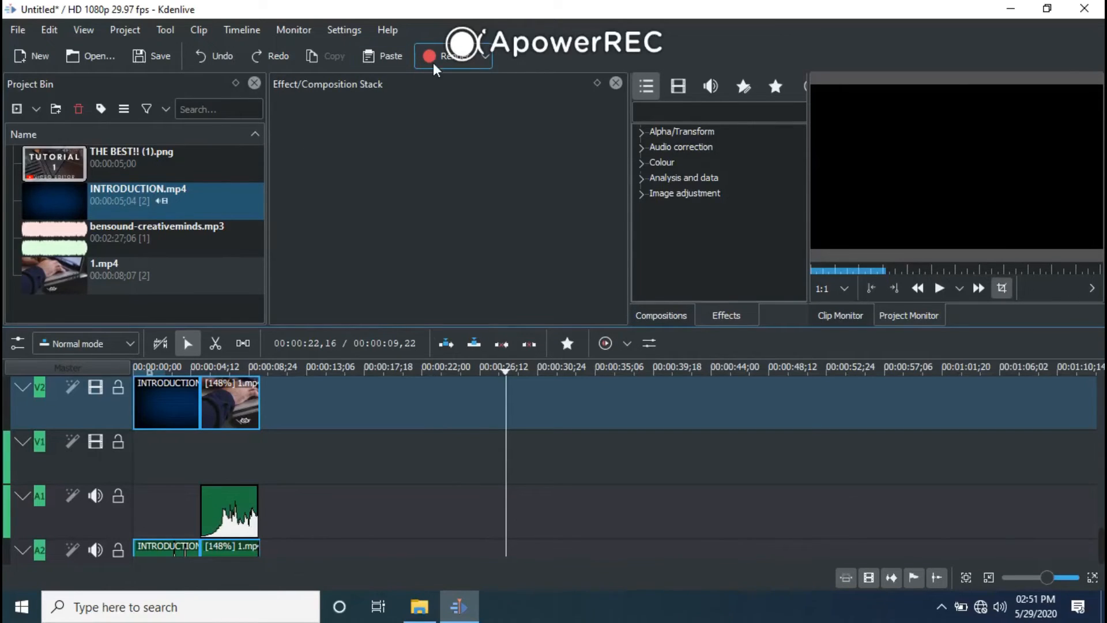
# - Render the full project as an MP4 named 123.mp4, declining to overwrite the existing untitled.mp4
pyautogui.click(461, 56)
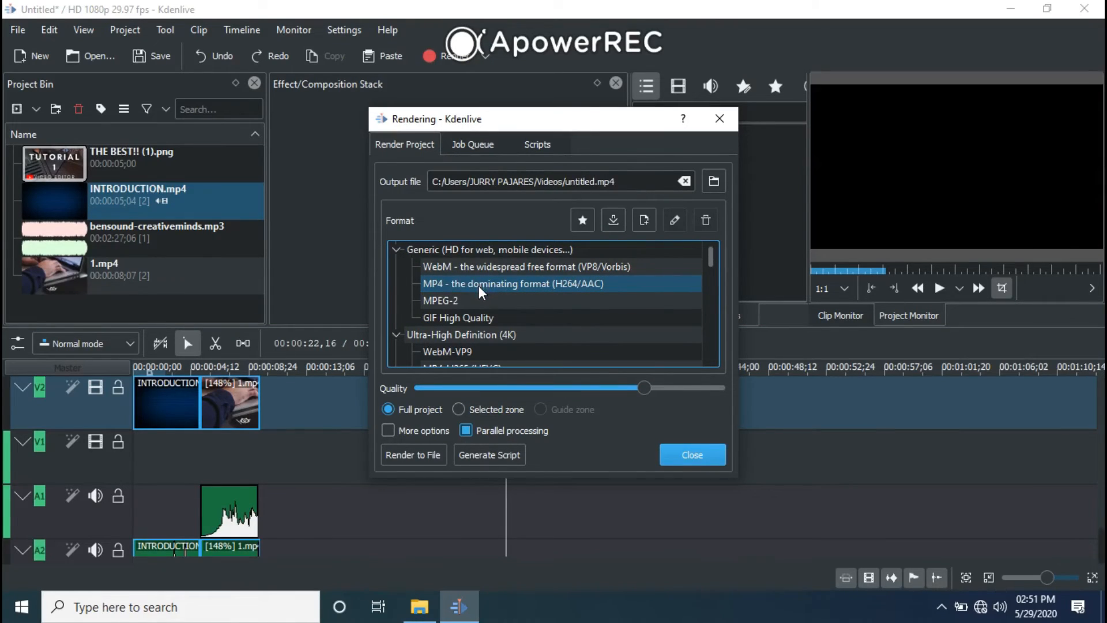
pyautogui.click(410, 452)
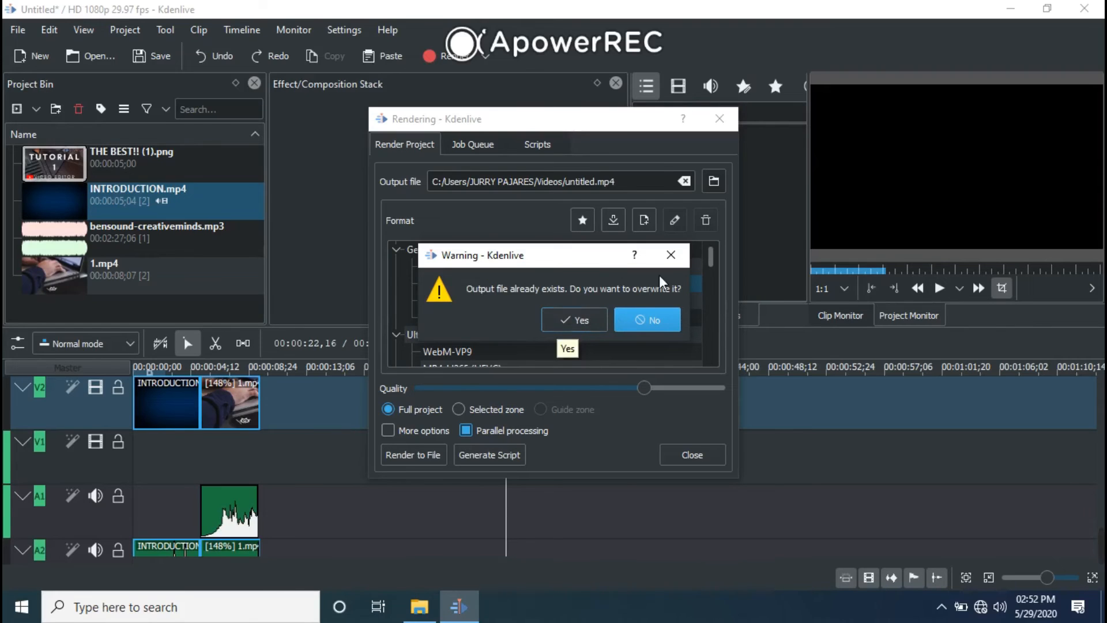
pyautogui.click(671, 255)
pyautogui.doubleClick(594, 186)
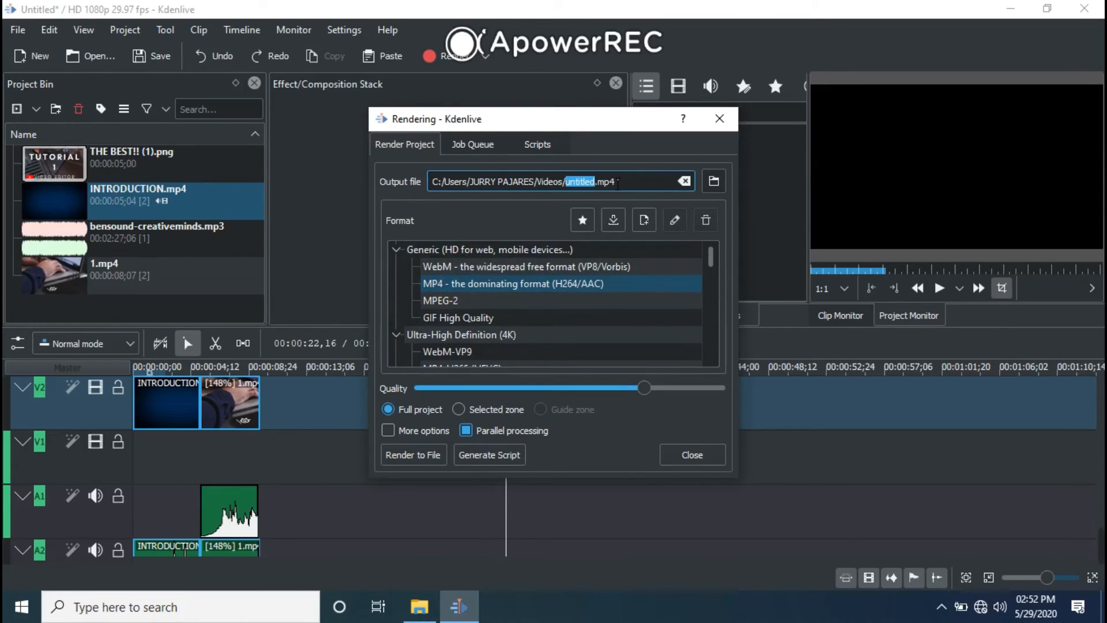
pyautogui.write('123')
pyautogui.click(413, 455)
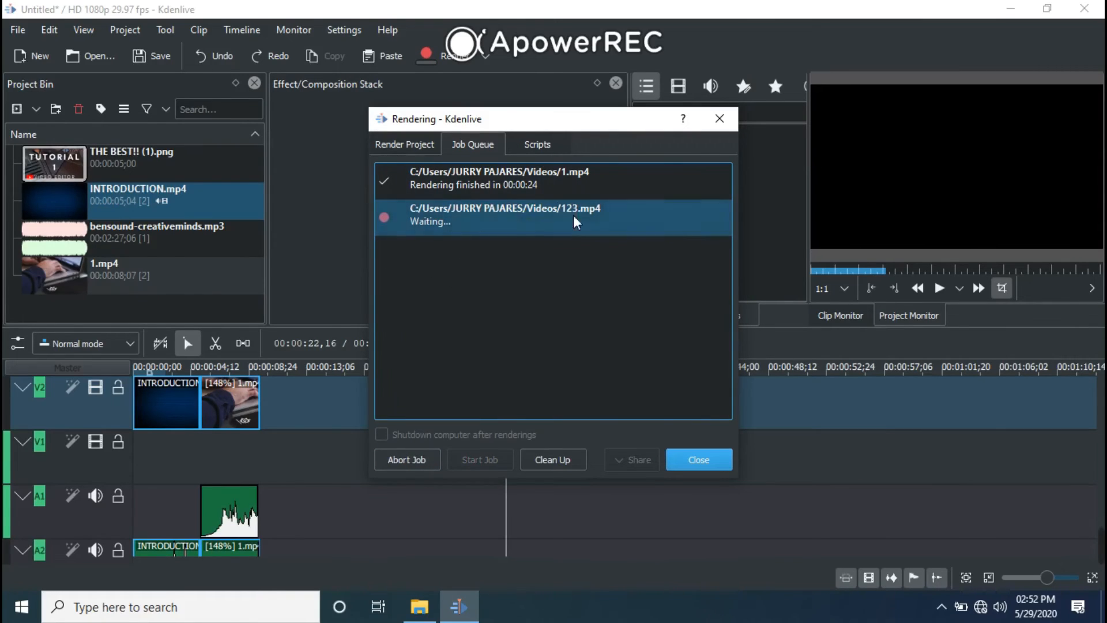
# - Check the output file path in the render settings and open the Videos folder in File Explorer
pyautogui.click(404, 143)
pyautogui.tripleClick(512, 184)
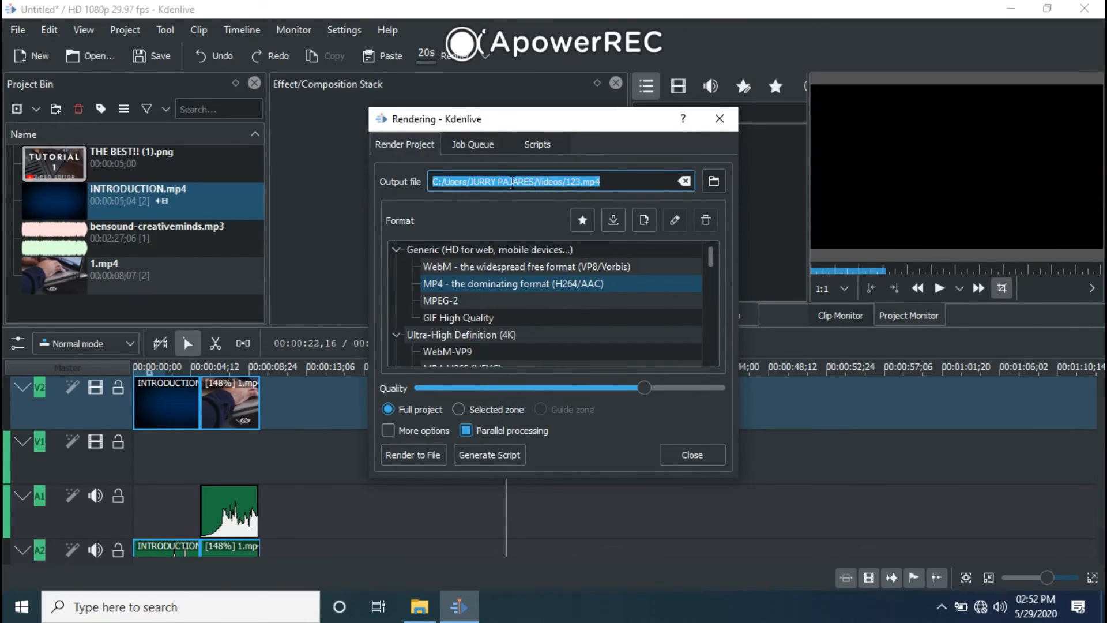
pyautogui.click(500, 191)
pyautogui.tripleClick(502, 185)
pyautogui.click(551, 186)
pyautogui.doubleClick(576, 185)
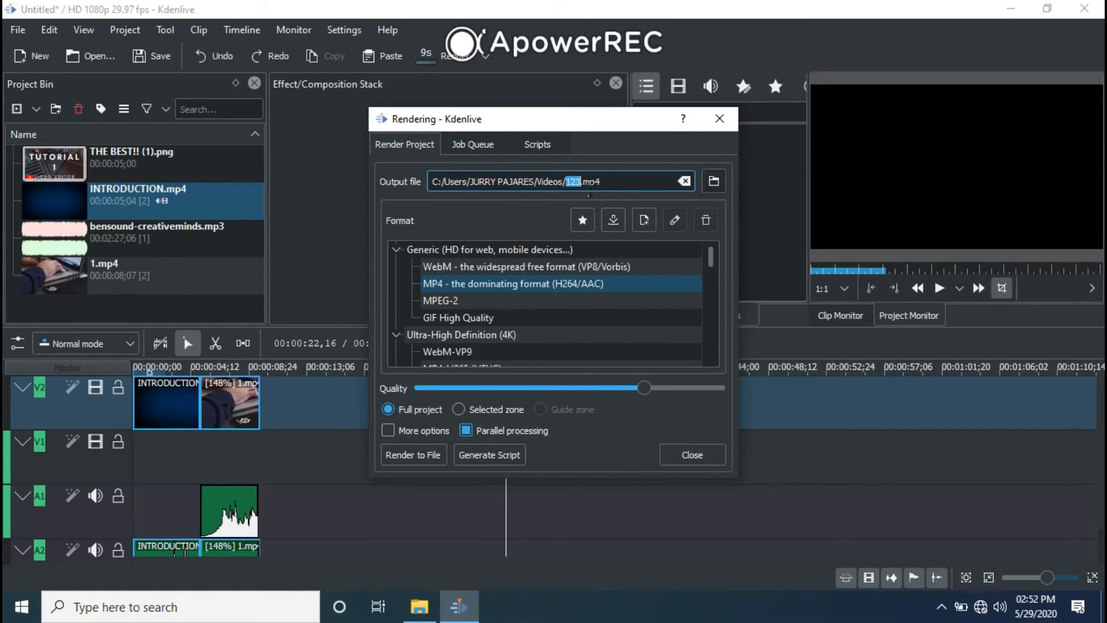
pyautogui.click(502, 189)
pyautogui.moveTo(429, 617)
pyautogui.doubleClick(579, 182)
pyautogui.click(421, 608)
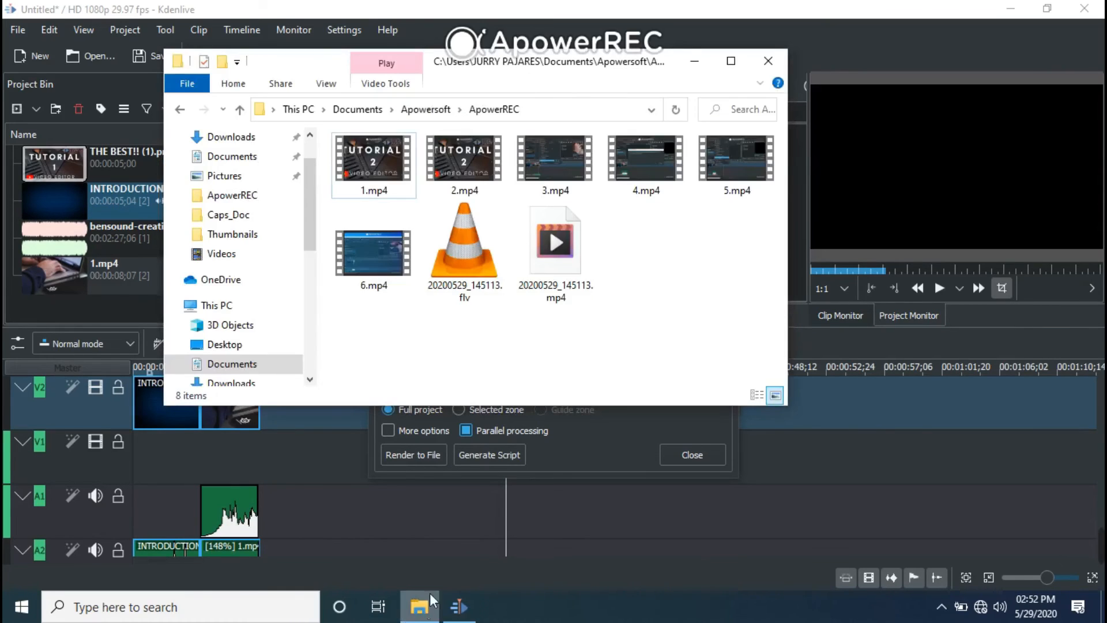
pyautogui.click(232, 264)
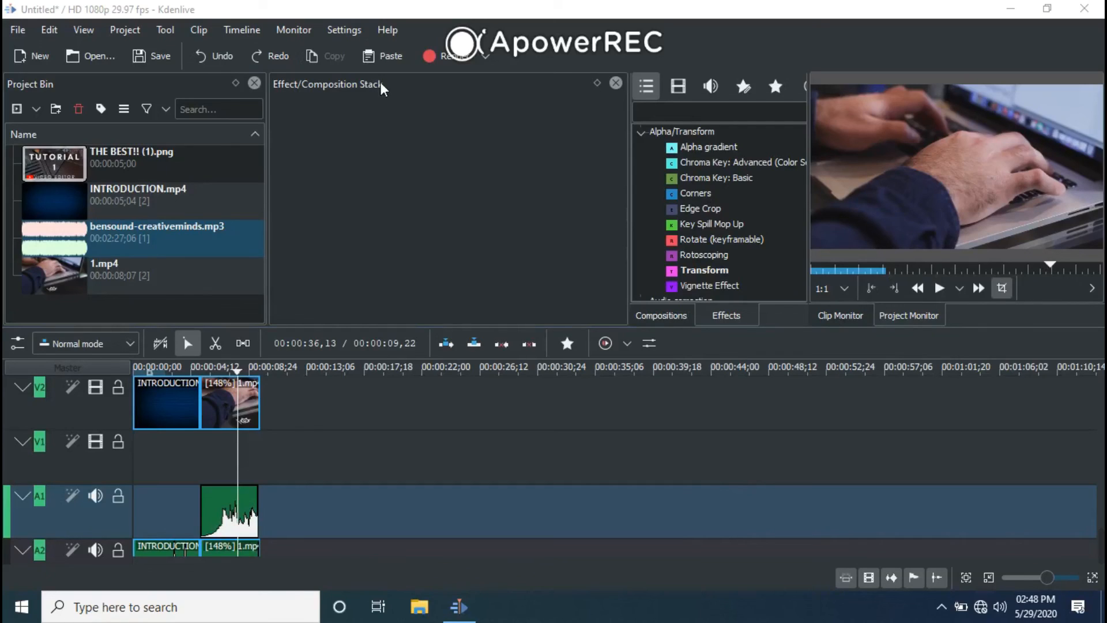
# - Collapse the Alpha/Transform, Audio correction, Colour, Analysis and data, and Image adjustment effect categories, and select Alpha/Transform
pyautogui.click(703, 133)
pyautogui.click(653, 135)
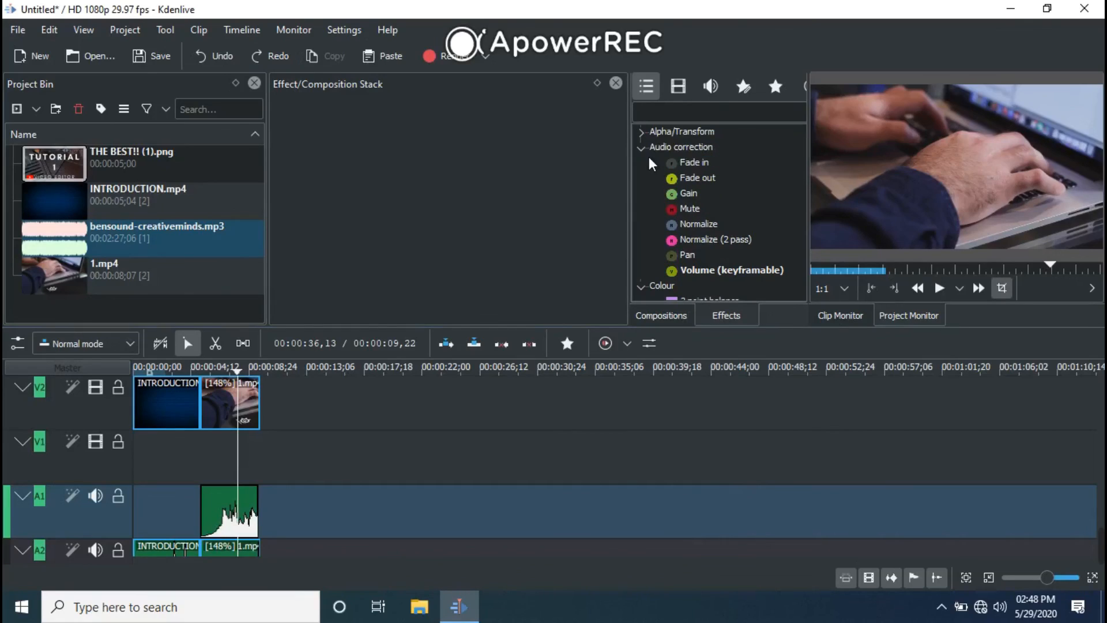
pyautogui.click(646, 150)
pyautogui.click(643, 164)
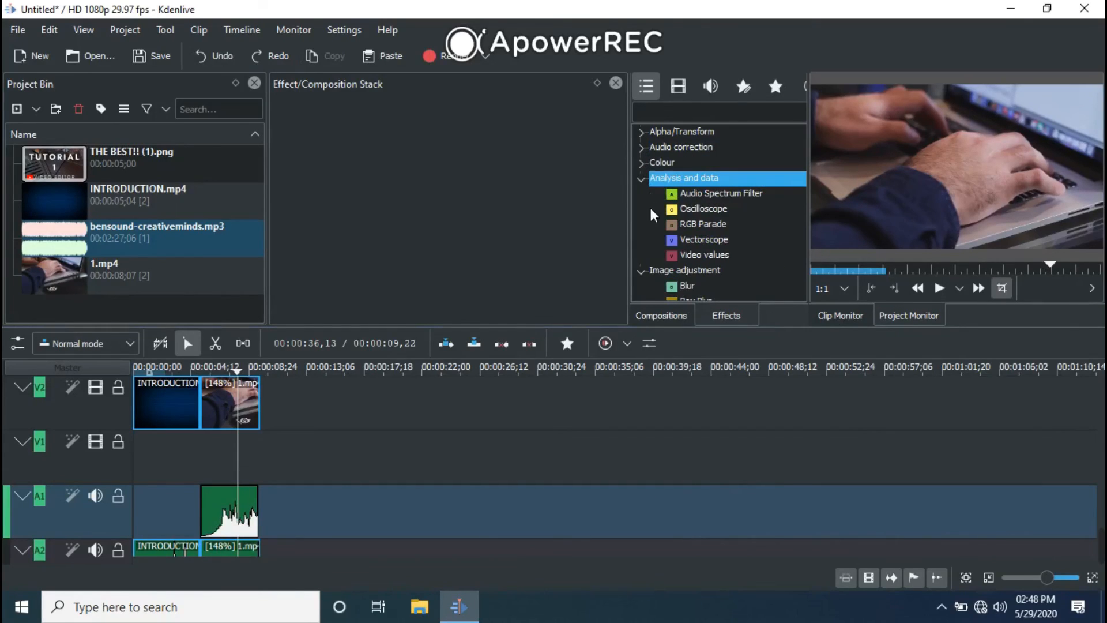
pyautogui.click(644, 179)
pyautogui.click(645, 195)
pyautogui.click(669, 135)
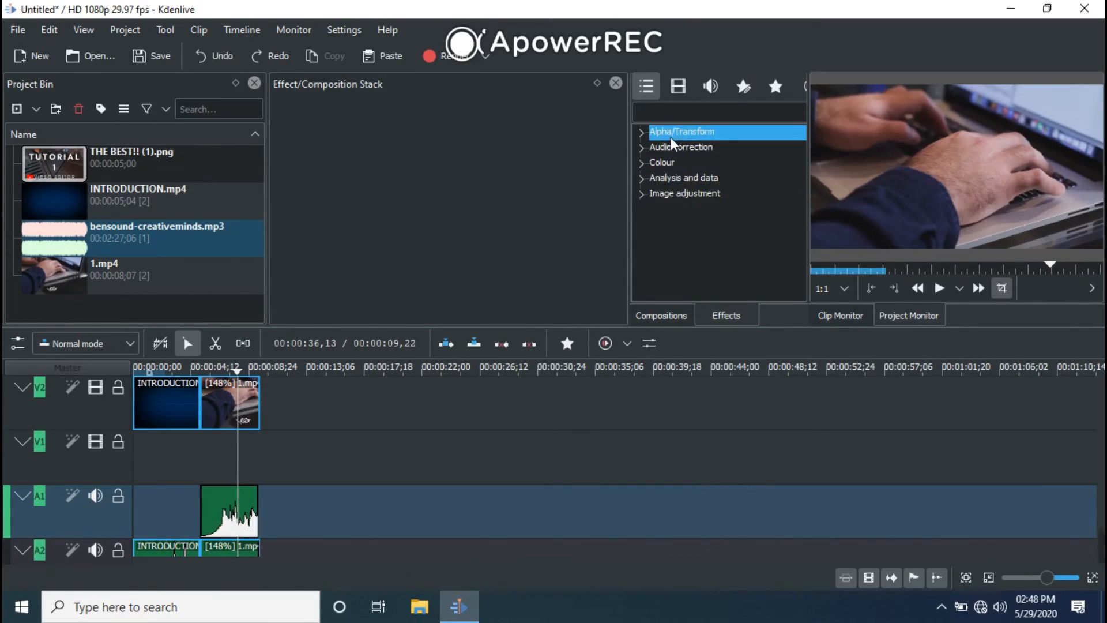